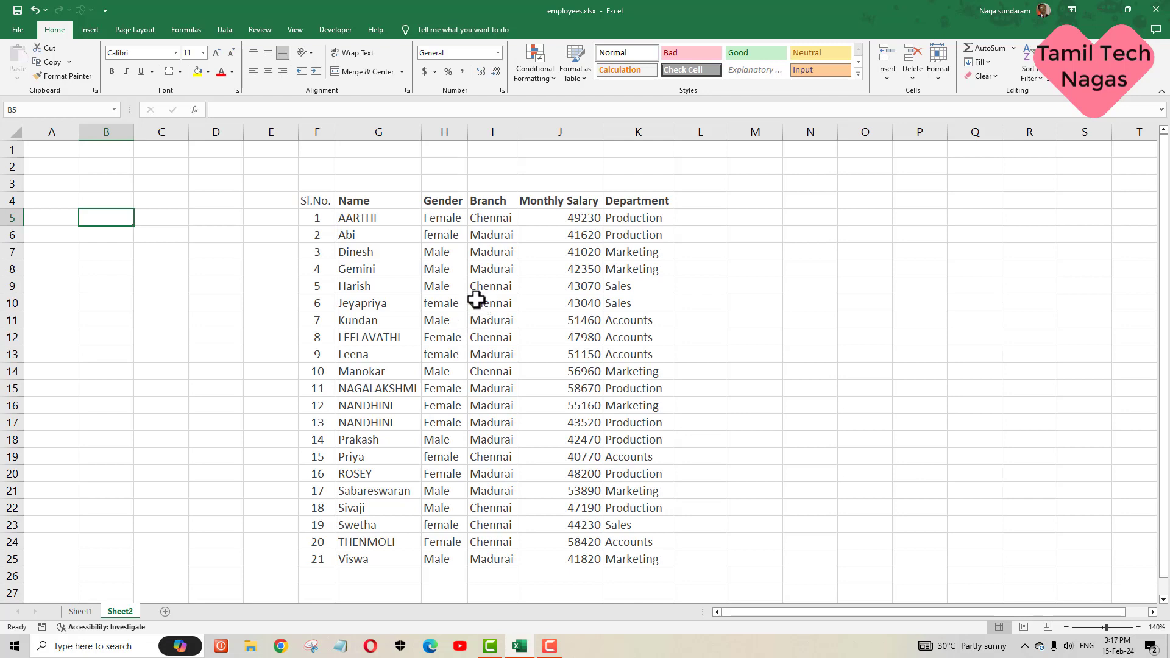
Clear the old filtered employee table from F4:K25 on Sheet2.
{"action": "left_click", "coordinate": [490, 221]}
{"action": "left_click", "coordinate": [490, 237]}
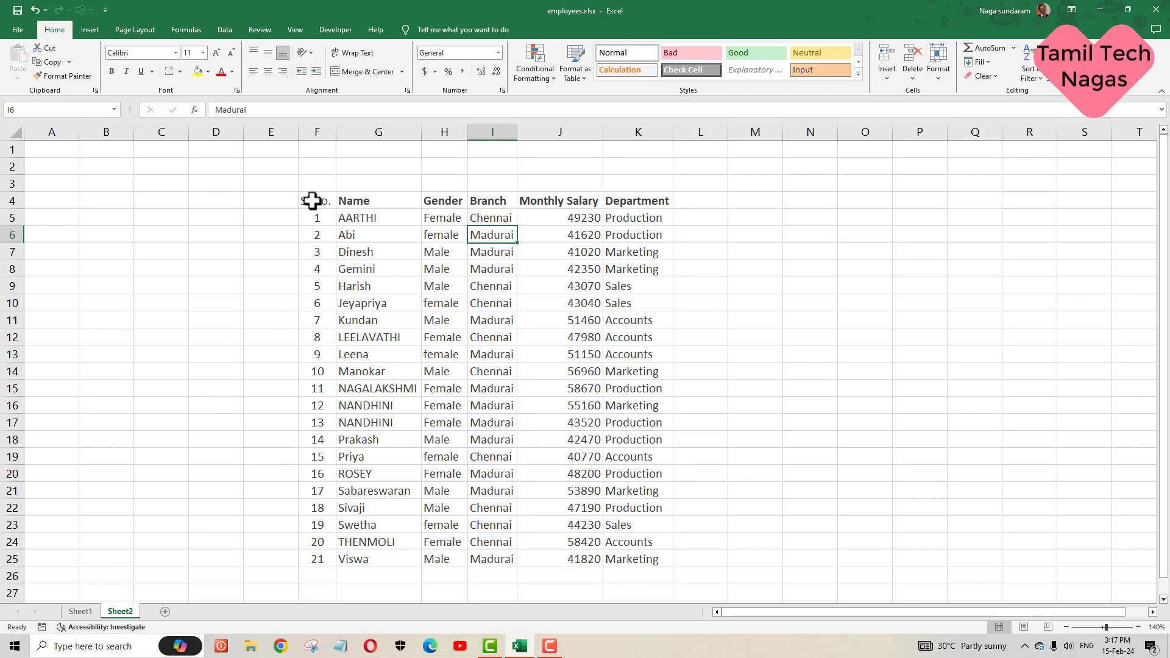
{"action": "left_click_drag", "start_coordinate": [313, 201], "coordinate": [632, 559]}
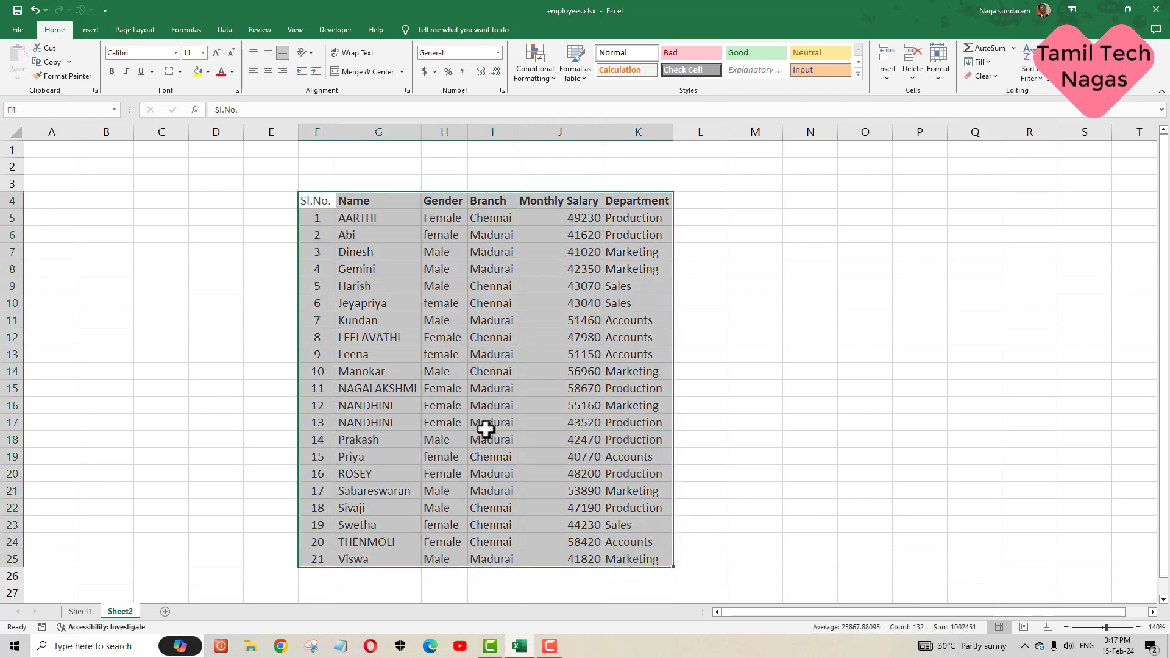
{"action": "key", "text": "Delete"}
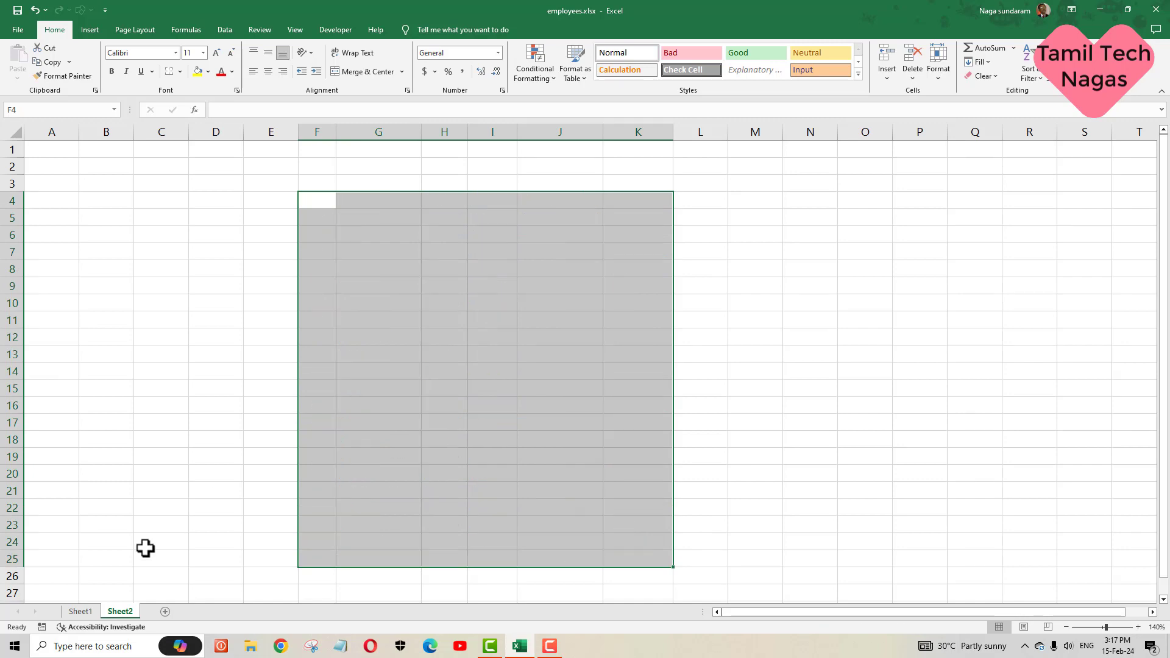
Enter a criteria list in A1:A3 of Sheet2: the header Branch with Madurai and Chennai below it.
{"action": "left_click", "coordinate": [85, 612]}
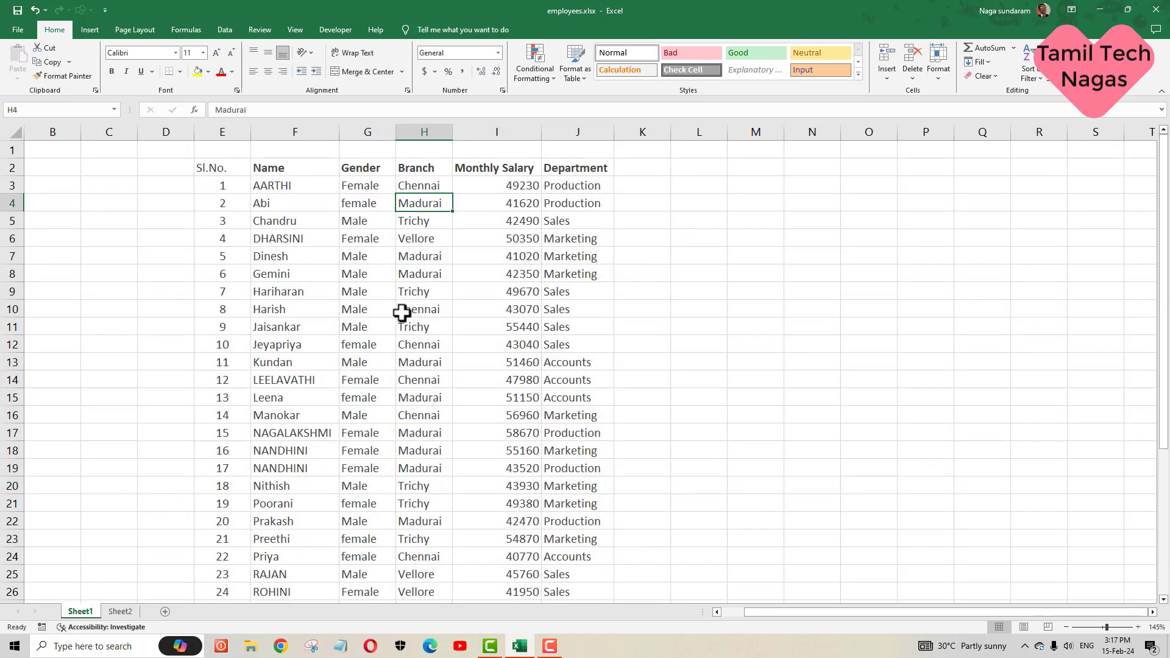
{"action": "left_click", "coordinate": [418, 189]}
{"action": "left_click", "coordinate": [414, 204]}
{"action": "left_click", "coordinate": [120, 612]}
{"action": "left_click", "coordinate": [43, 148]}
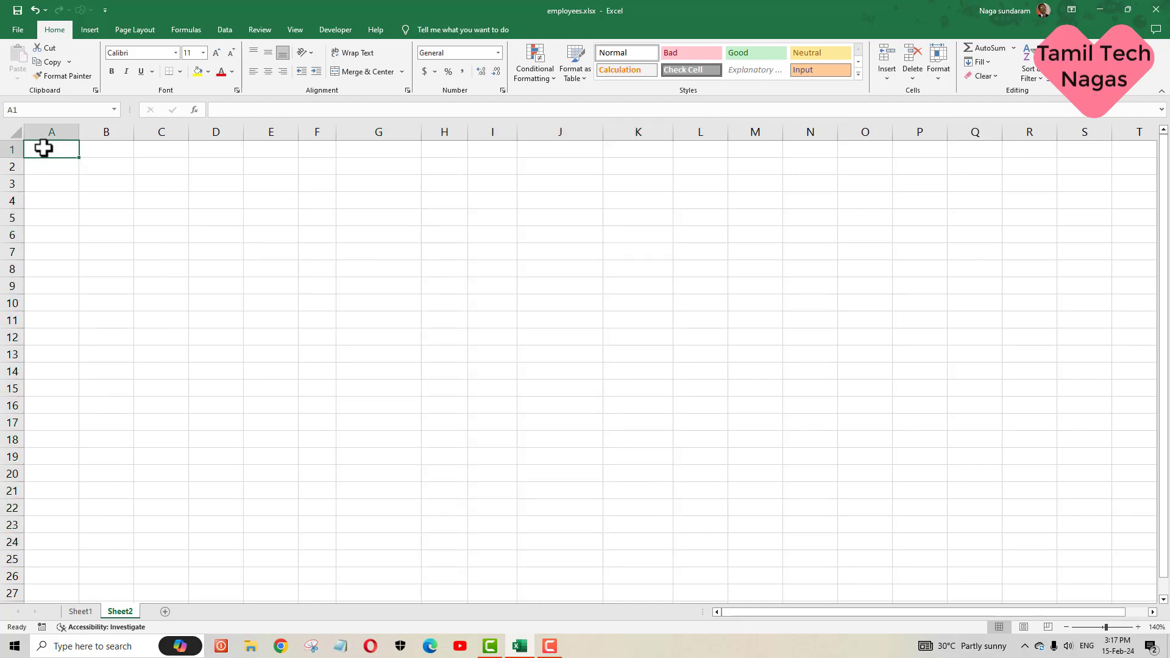
{"action": "type", "text": "Branch"}
{"action": "key", "text": "Return"}
{"action": "type", "text": "Madurai"}
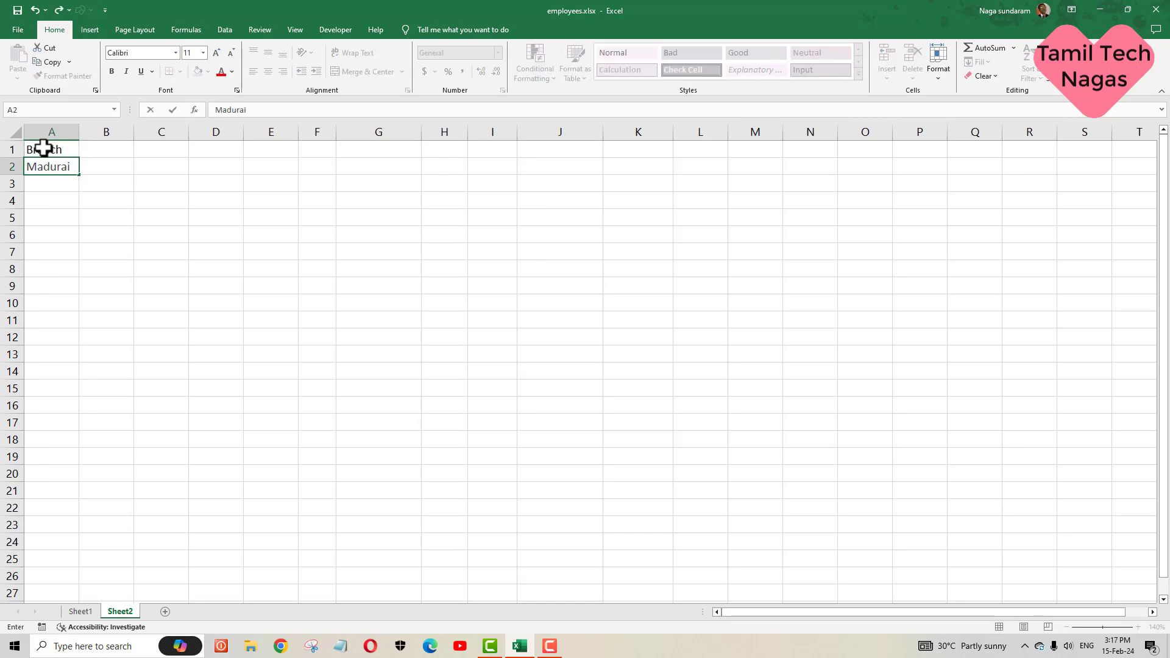
{"action": "key", "text": "Return"}
{"action": "type", "text": "Chennai"}
{"action": "key", "text": "Return"}
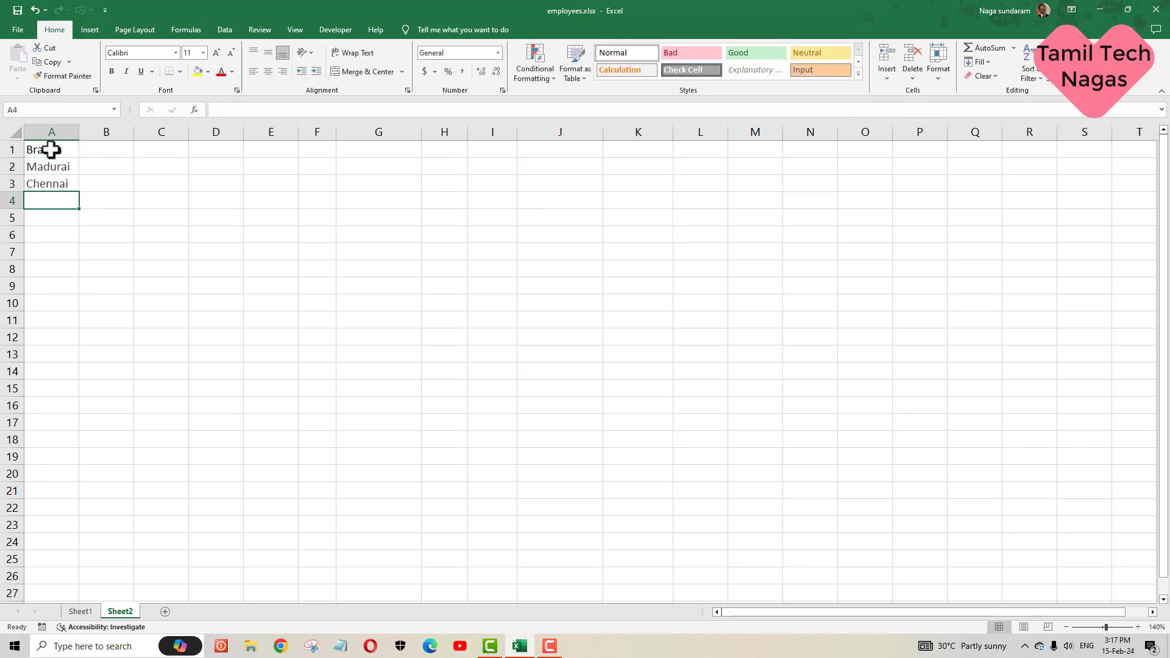
Make the Branch header in A1 of Sheet2 bold.
{"action": "left_click", "coordinate": [38, 146]}
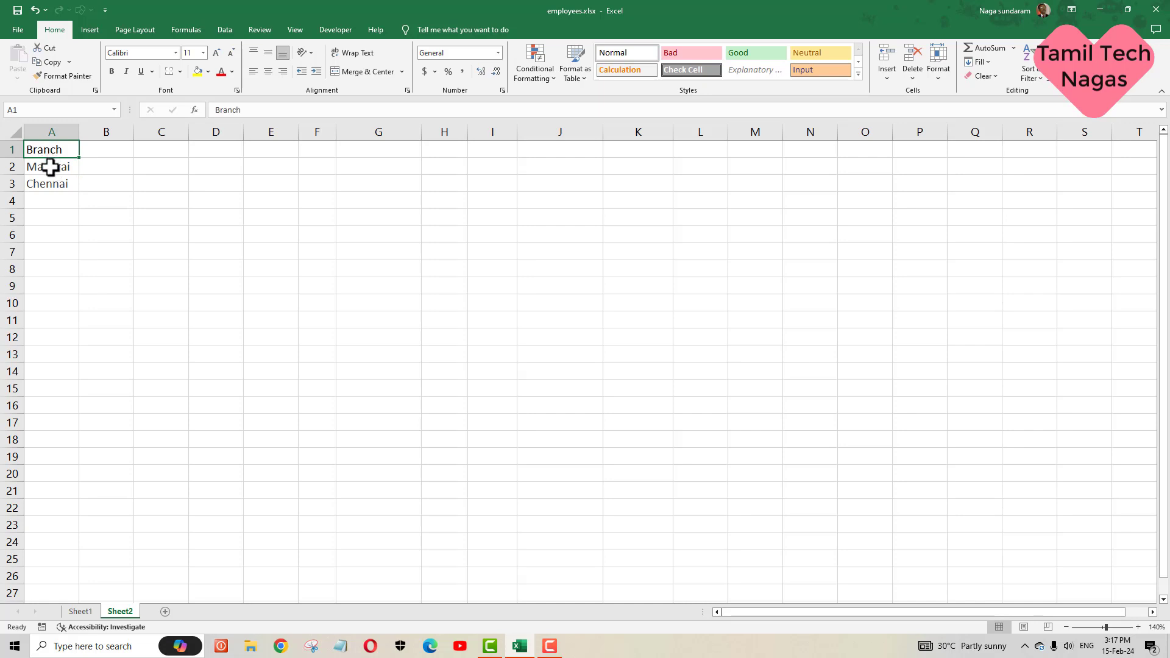
{"action": "left_click", "coordinate": [51, 167]}
{"action": "left_click", "coordinate": [49, 183]}
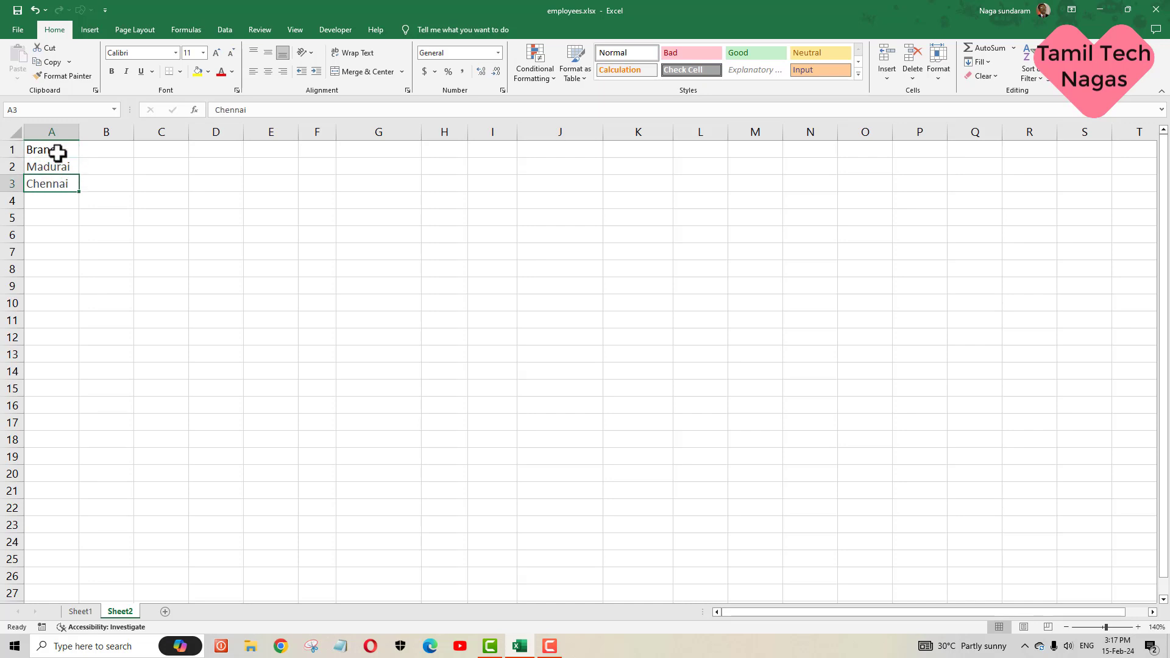
{"action": "left_click", "coordinate": [57, 153]}
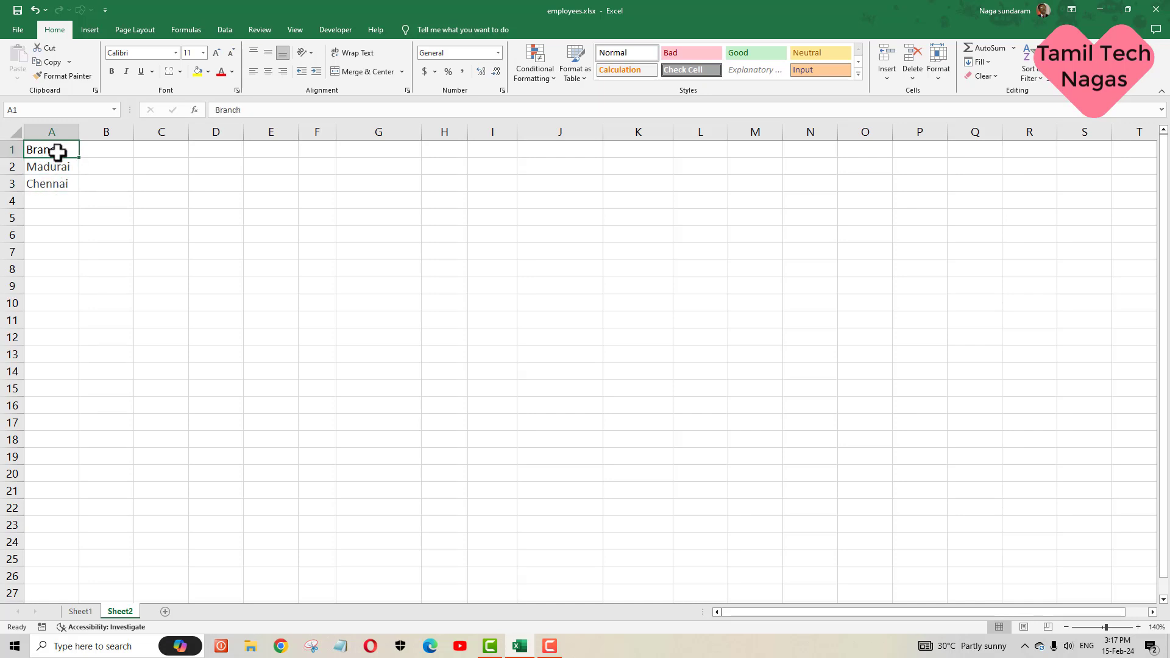
{"action": "left_click", "coordinate": [114, 72]}
Start an Advanced Filter that copies to another location, with Sheet1 E2:J38 as the list range.
{"action": "left_click", "coordinate": [228, 30]}
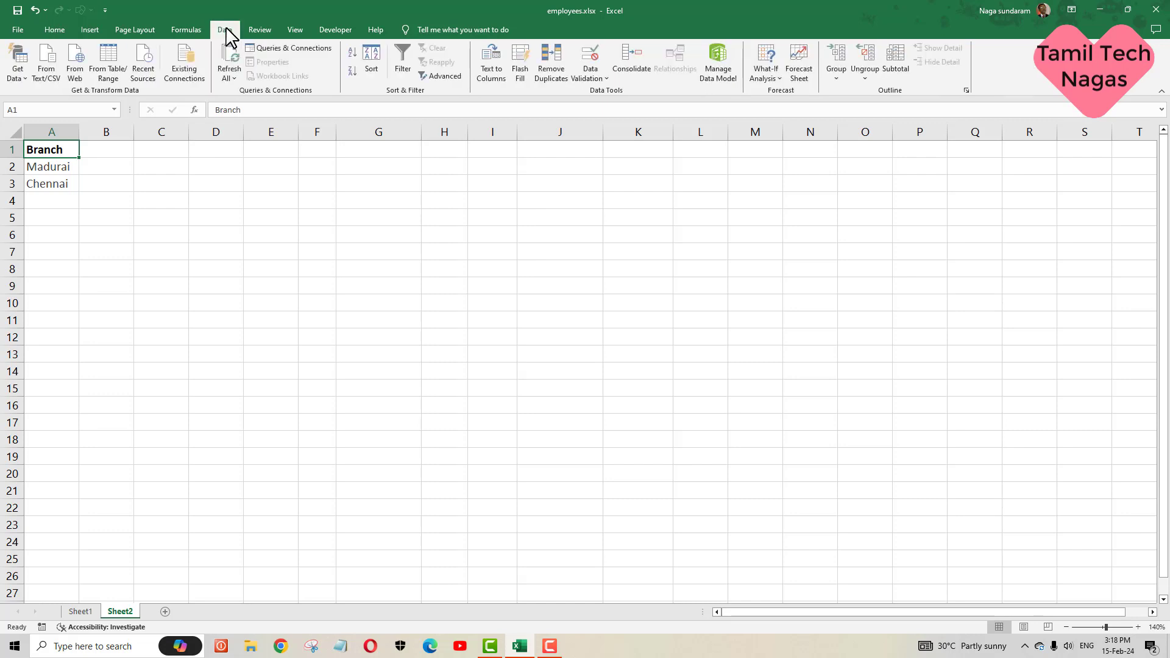
{"action": "left_click", "coordinate": [444, 76]}
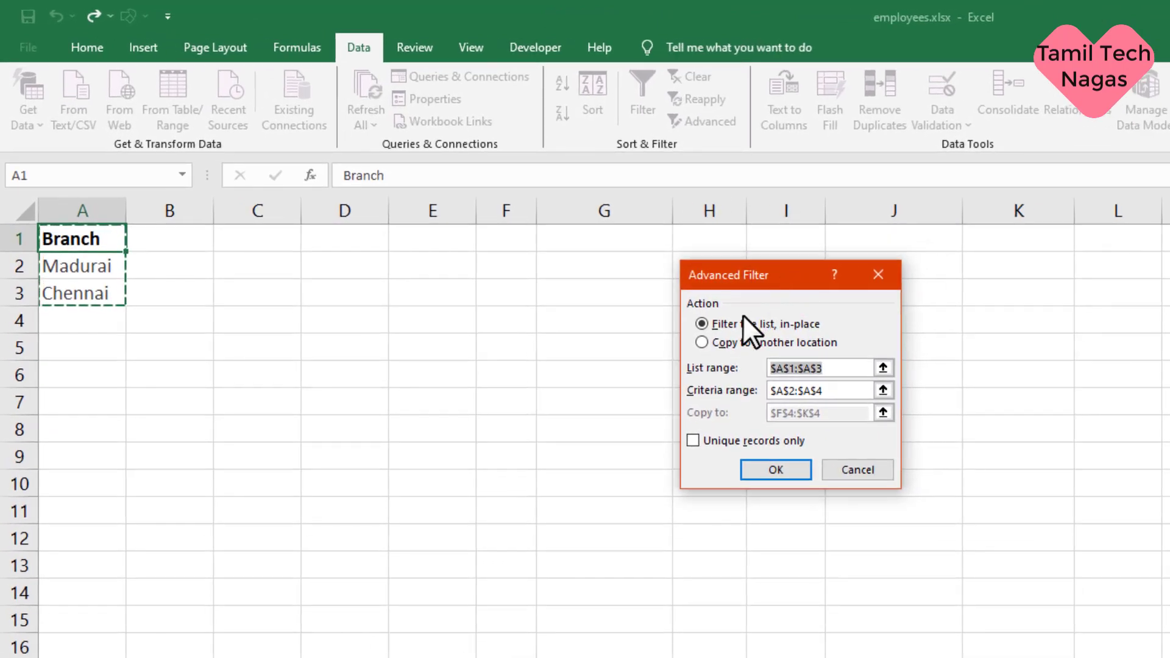
{"action": "left_click", "coordinate": [708, 341]}
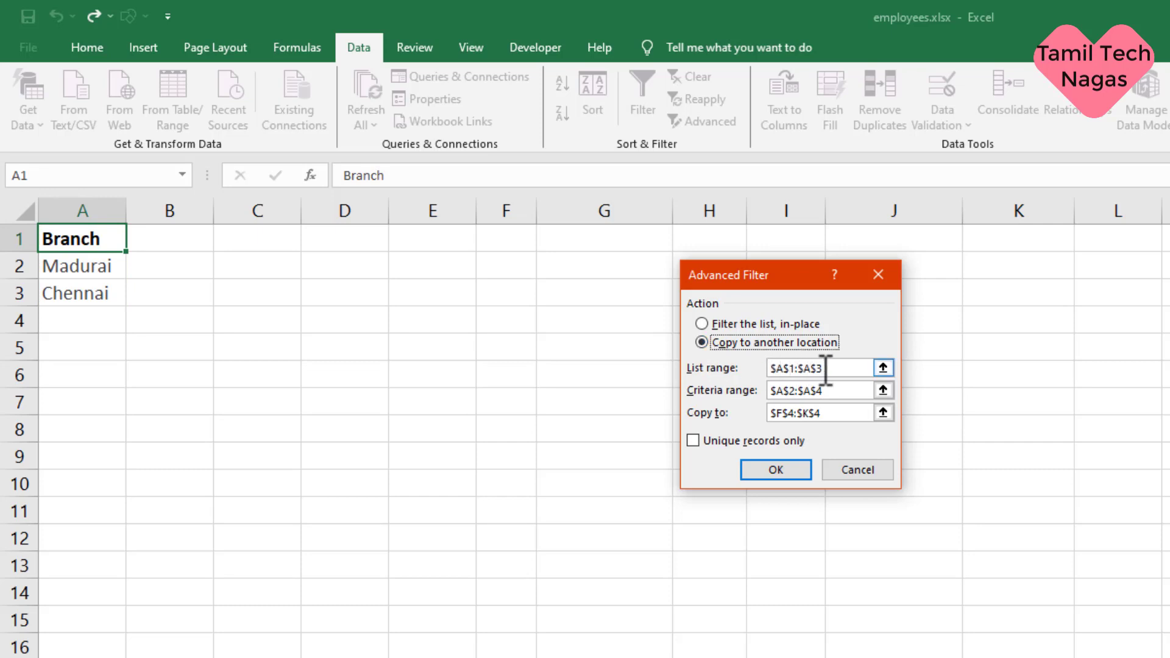
{"action": "left_click_drag", "start_coordinate": [832, 368], "coordinate": [756, 361]}
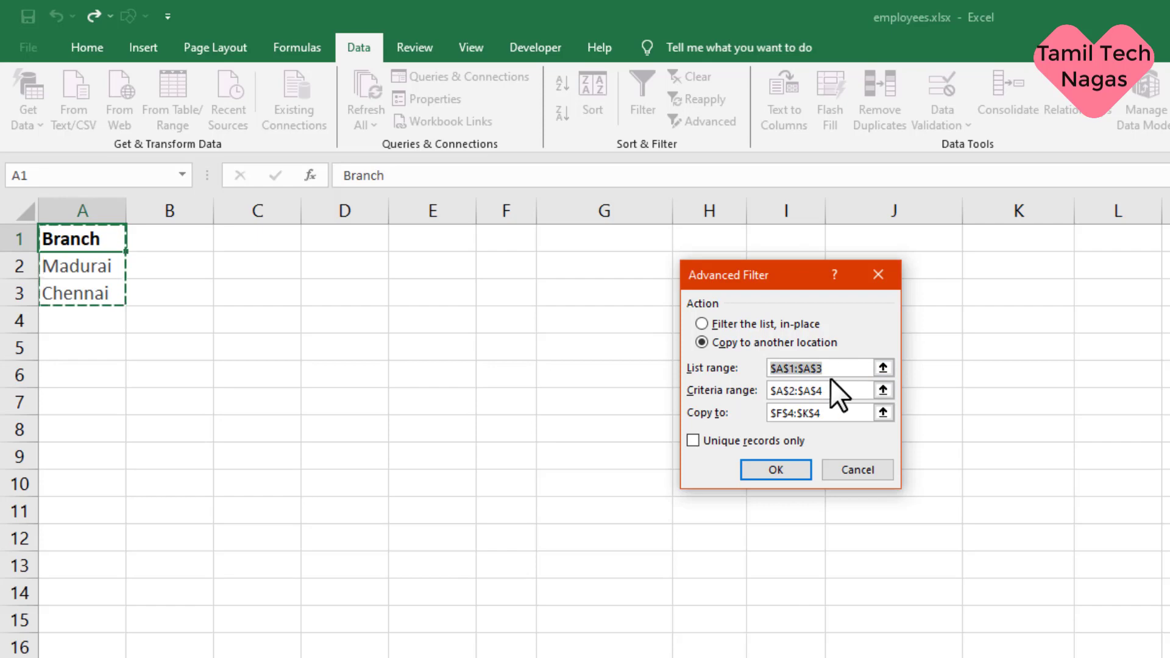
{"action": "key", "text": "BackSpace"}
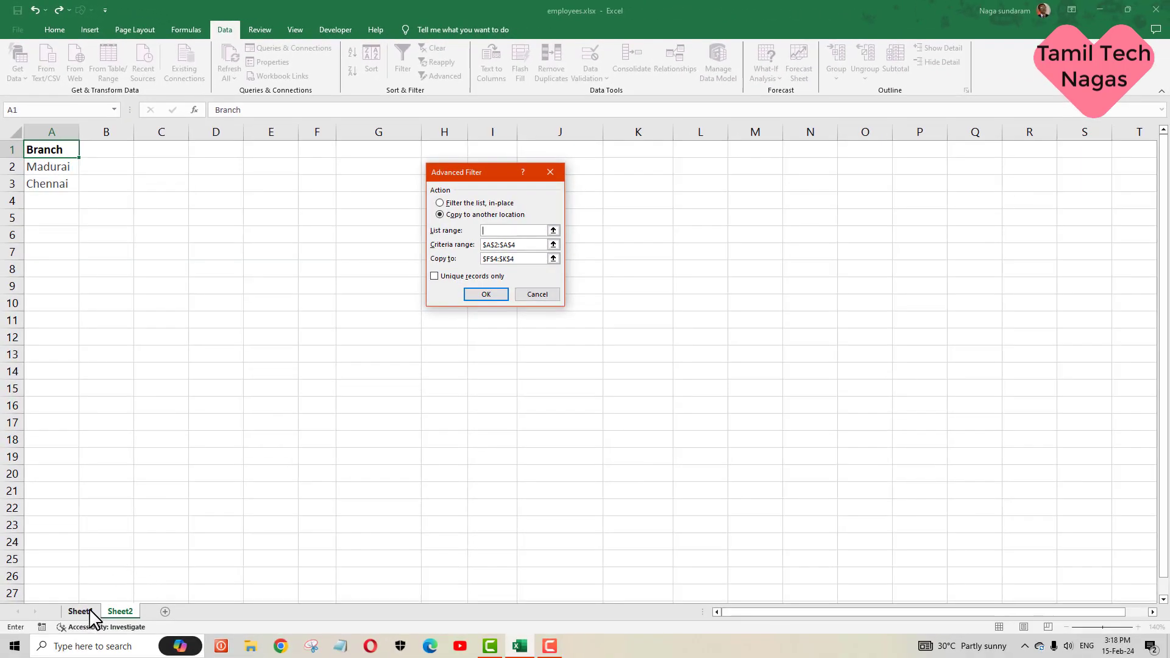
{"action": "left_click", "coordinate": [79, 611]}
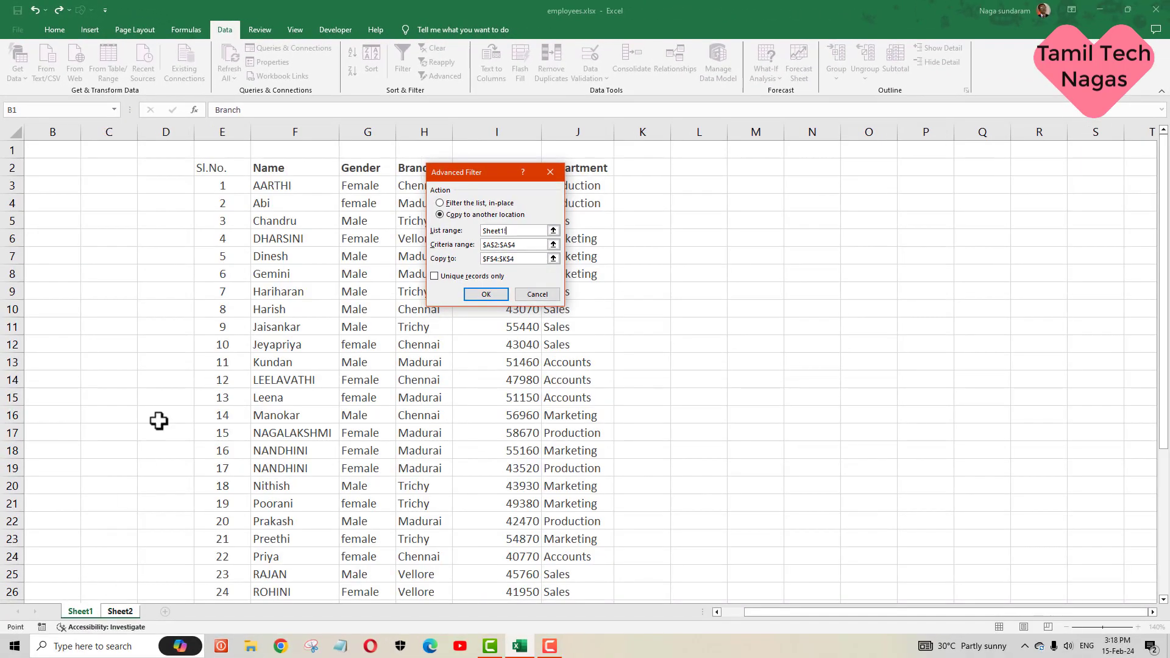
{"action": "left_click_drag", "start_coordinate": [218, 164], "coordinate": [580, 576]}
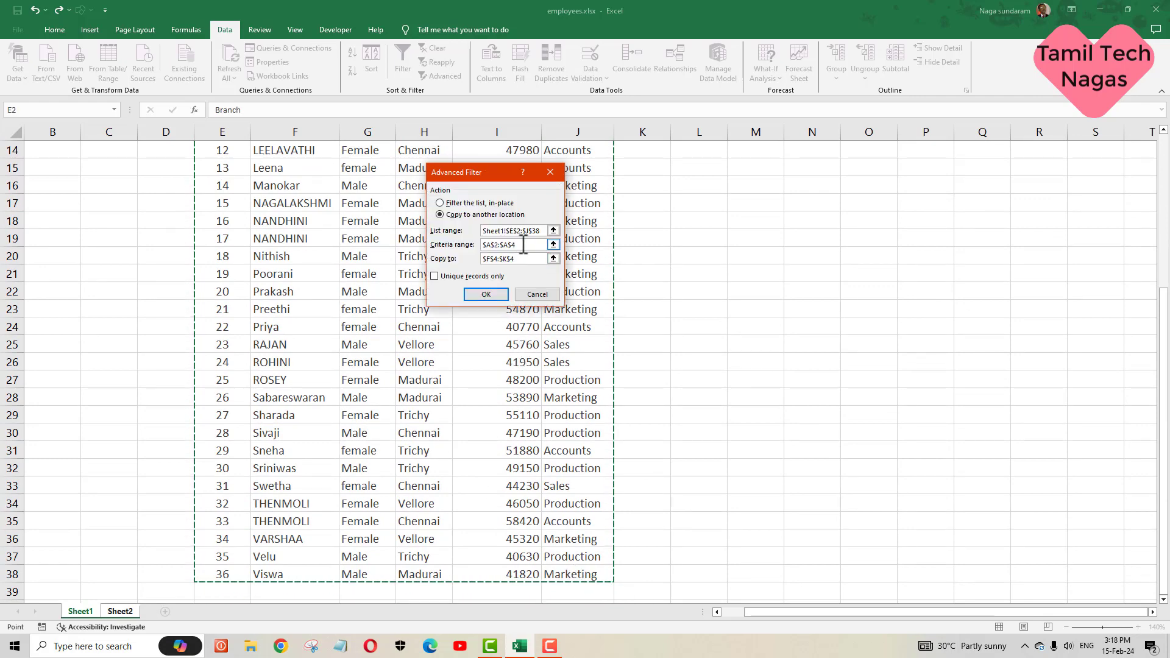
Set the Advanced Filter's criteria range to Sheet2 A1:A3.
{"action": "left_click", "coordinate": [523, 244]}
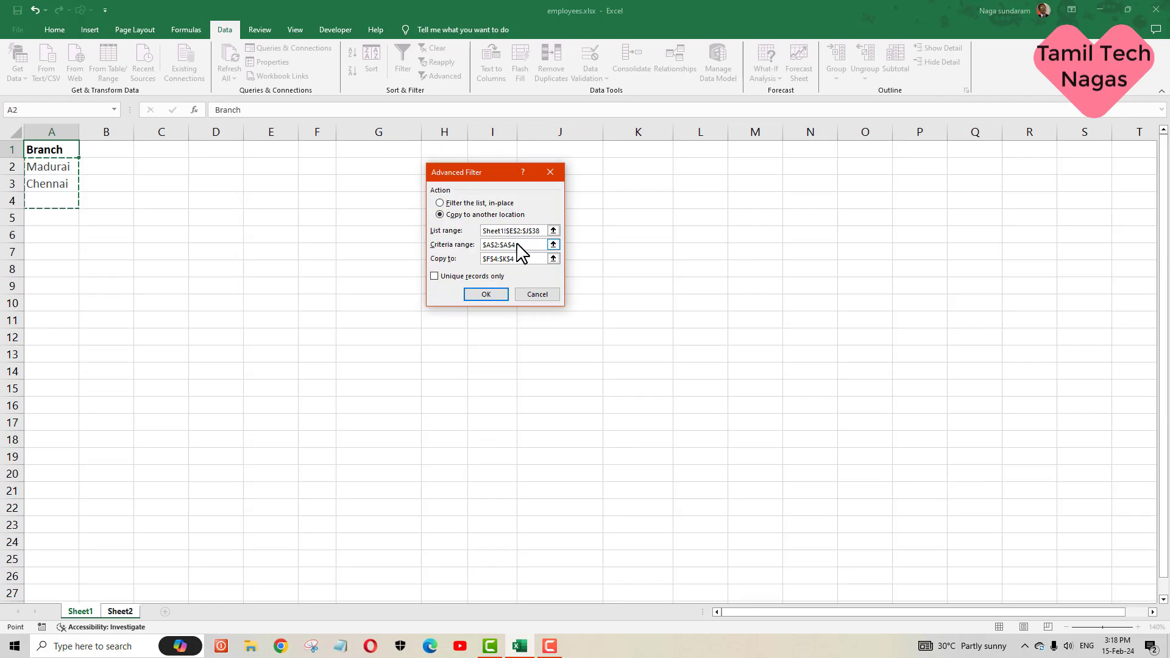
{"action": "left_click_drag", "start_coordinate": [517, 245], "coordinate": [472, 247]}
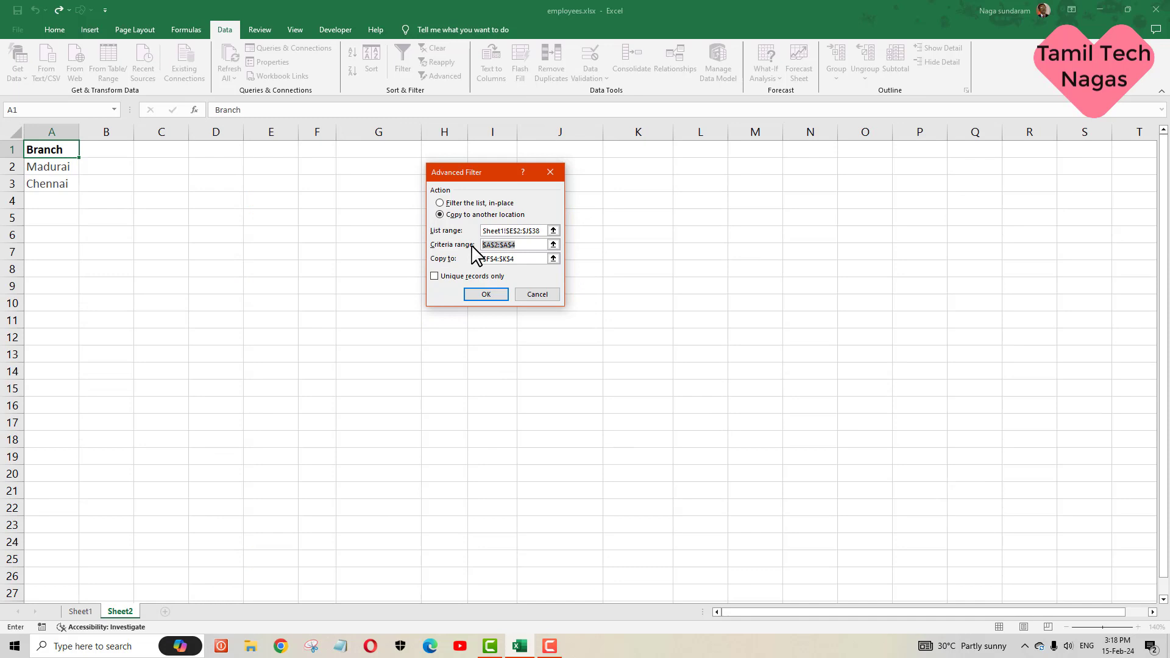
{"action": "left_click", "coordinate": [47, 149]}
{"action": "left_click_drag", "start_coordinate": [47, 149], "coordinate": [49, 184]}
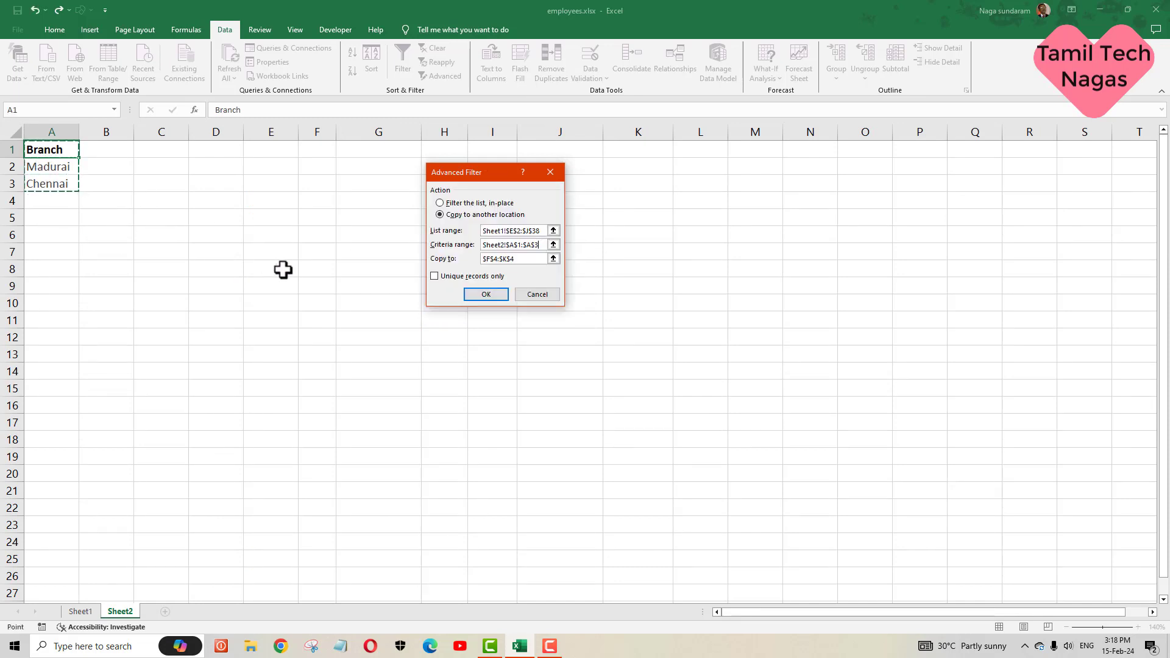
Set the copy-to location to Sheet2 F4 and run the Advanced Filter.
{"action": "left_click", "coordinate": [535, 262]}
{"action": "left_click", "coordinate": [520, 258]}
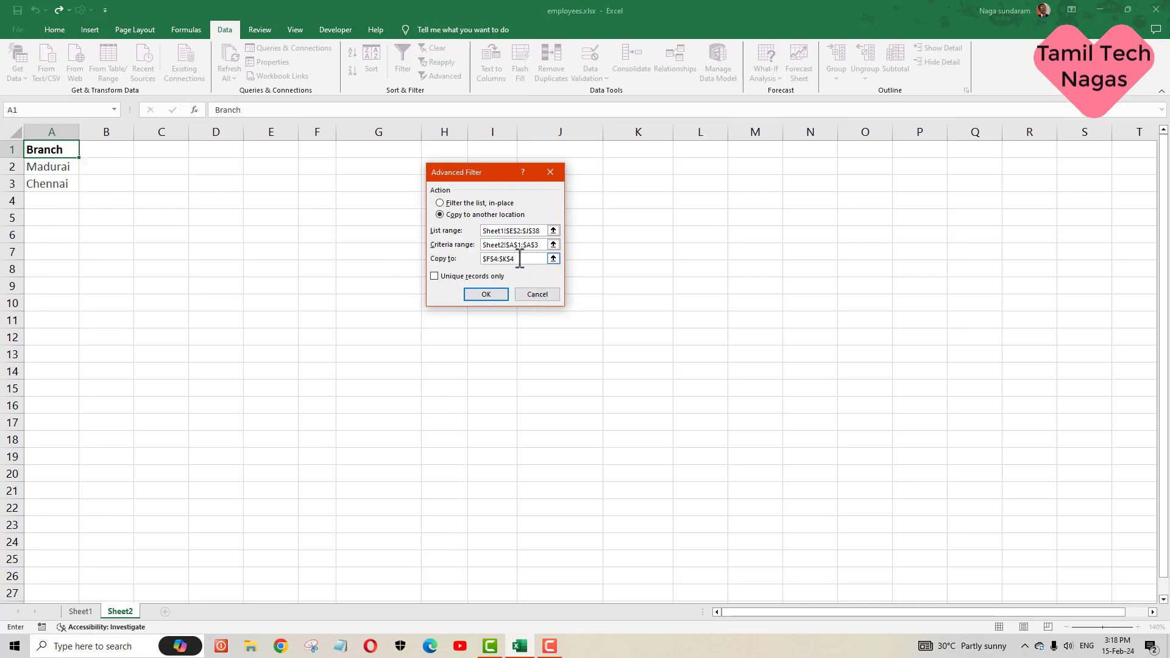
{"action": "left_click_drag", "start_coordinate": [519, 258], "coordinate": [479, 258]}
{"action": "key", "text": "BackSpace"}
{"action": "left_click_drag", "start_coordinate": [494, 177], "coordinate": [600, 209]}
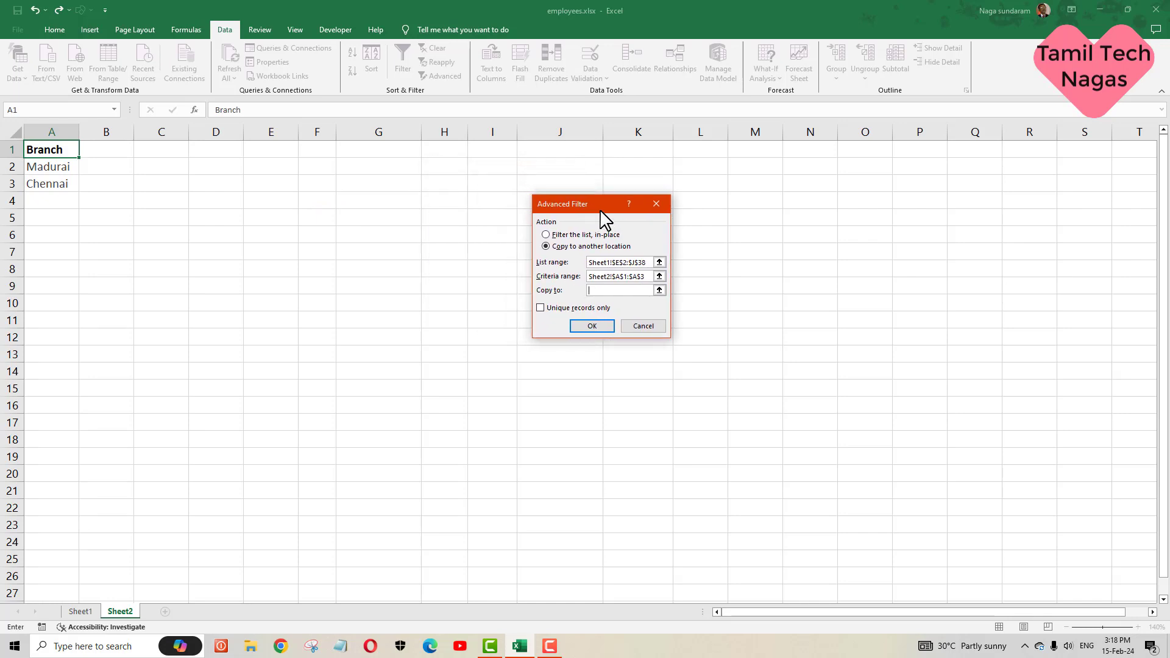
{"action": "left_click", "coordinate": [321, 205]}
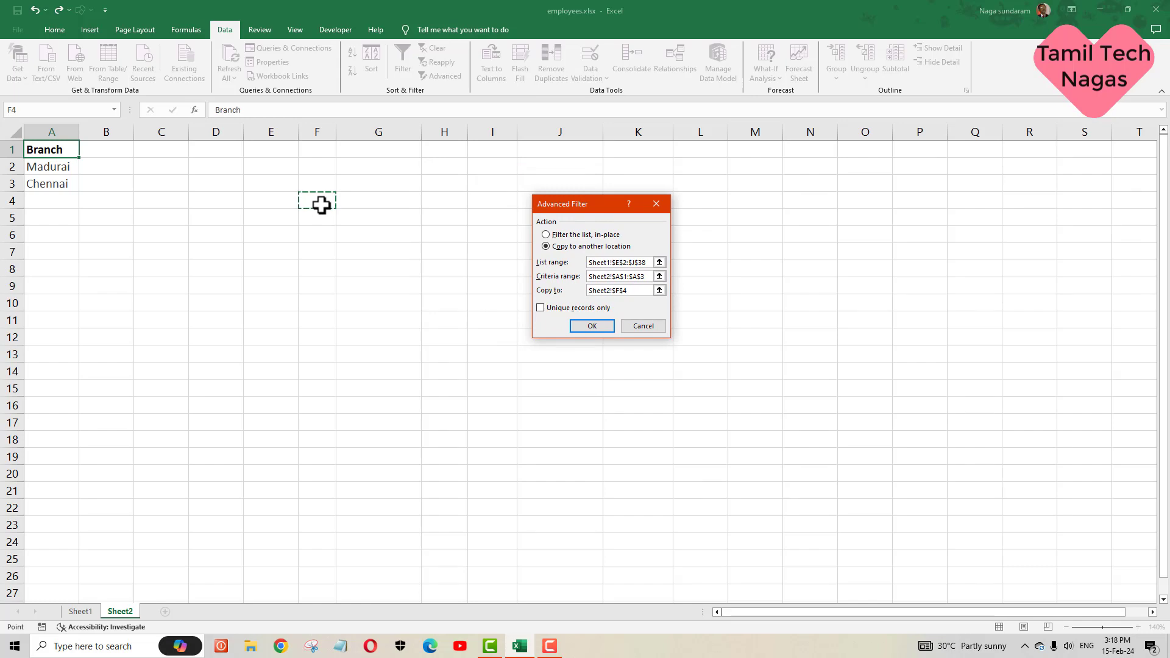
{"action": "left_click", "coordinate": [588, 329]}
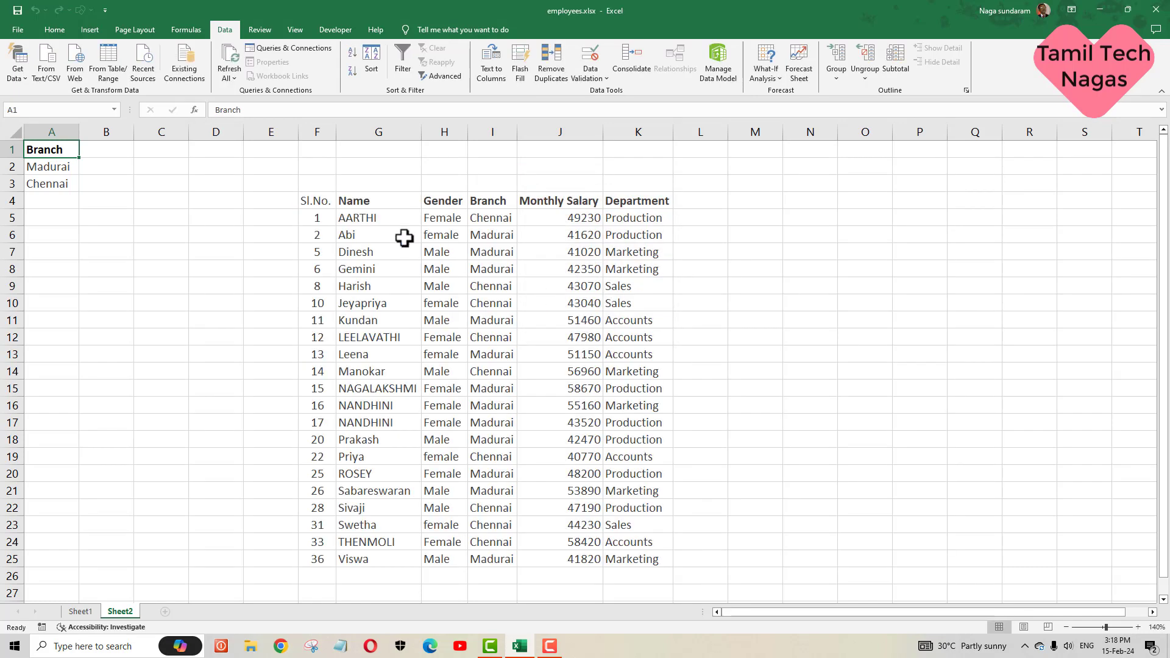
Clear the serial numbers in F7:F25 of the filtered table, keeping 1 and 2 in the first two rows.
{"action": "left_click", "coordinate": [497, 223]}
{"action": "left_click", "coordinate": [492, 238]}
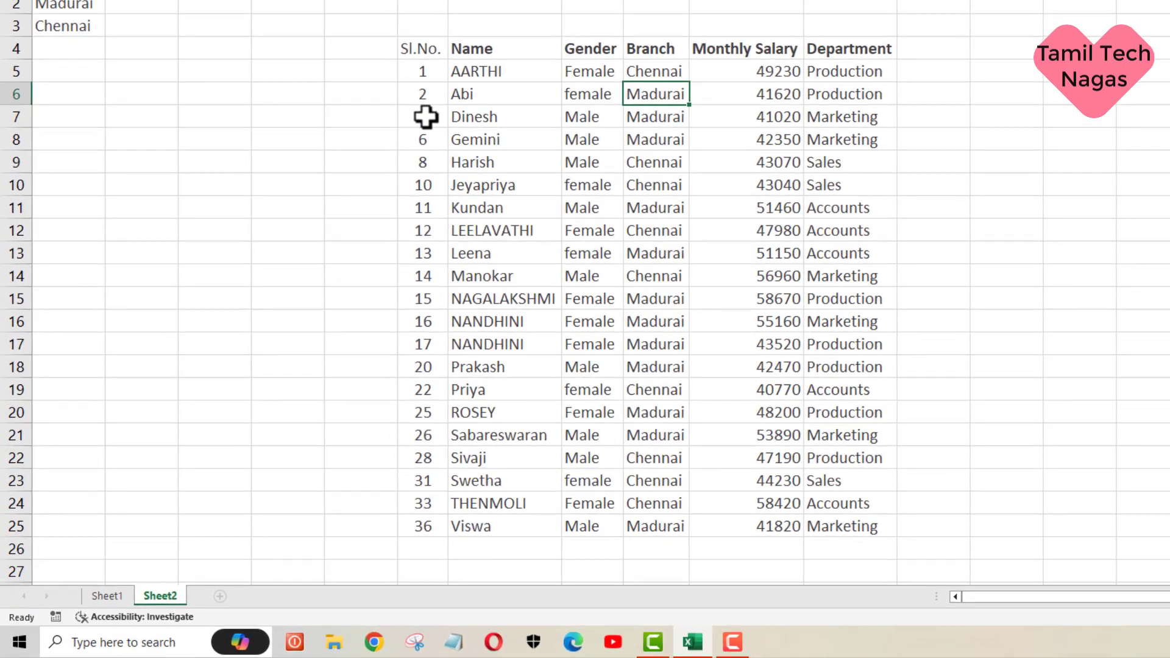
{"action": "left_click", "coordinate": [425, 116]}
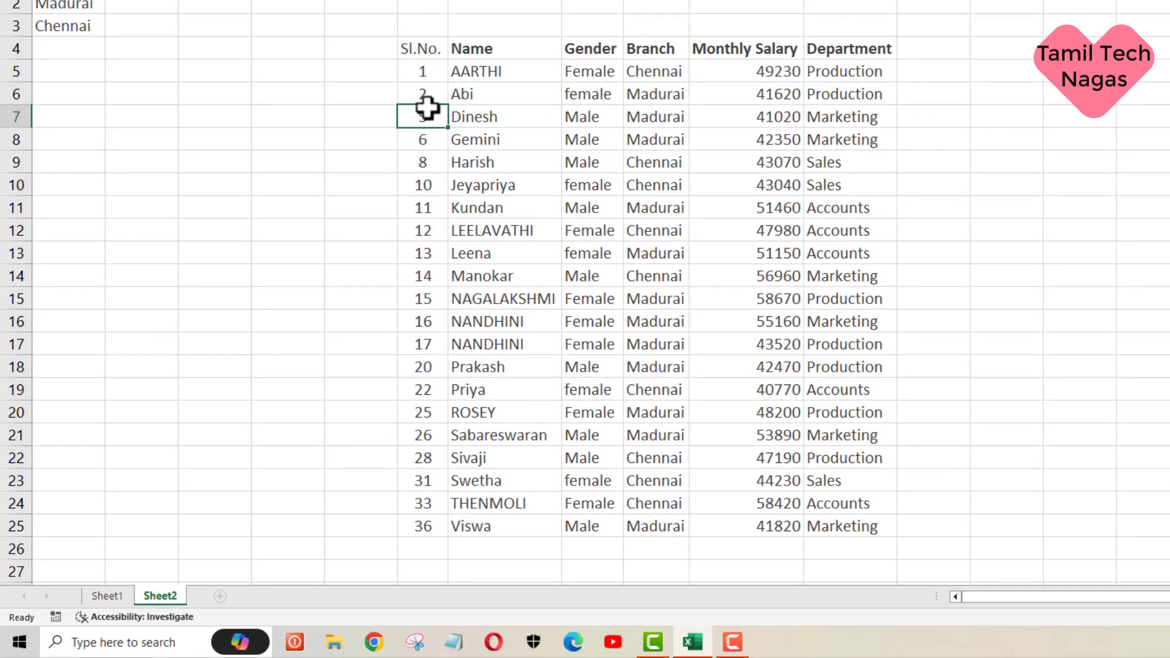
{"action": "left_click", "coordinate": [429, 77]}
{"action": "left_click", "coordinate": [420, 98]}
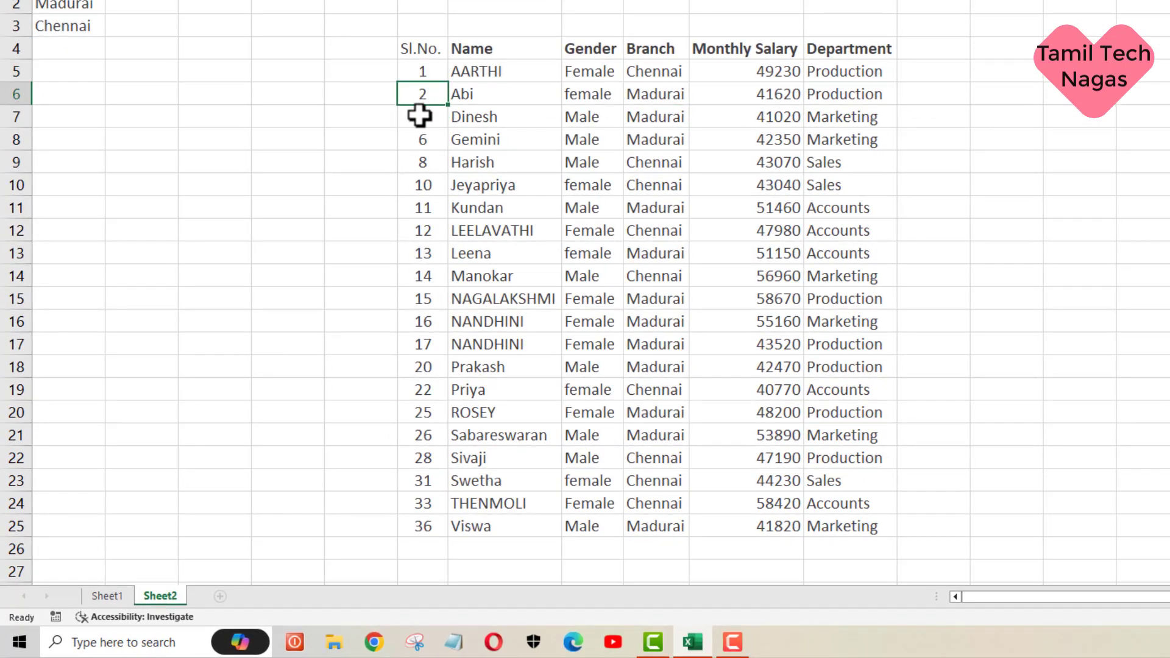
{"action": "left_click", "coordinate": [418, 115]}
{"action": "left_click_drag", "start_coordinate": [420, 122], "coordinate": [434, 532]}
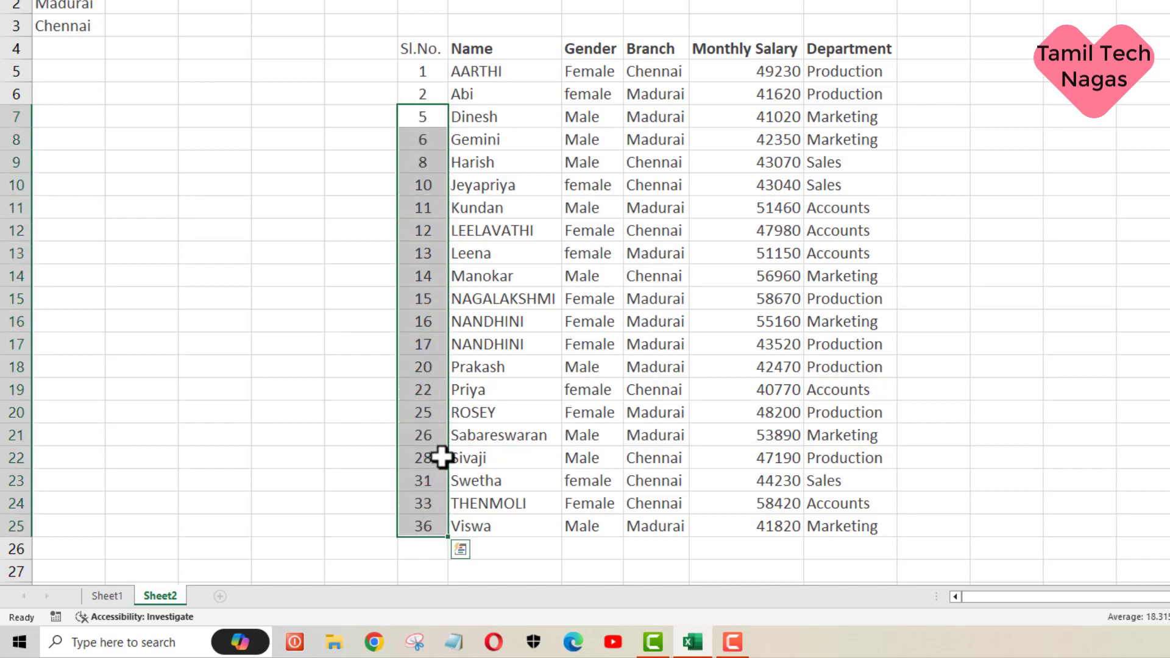
{"action": "key", "text": "Delete"}
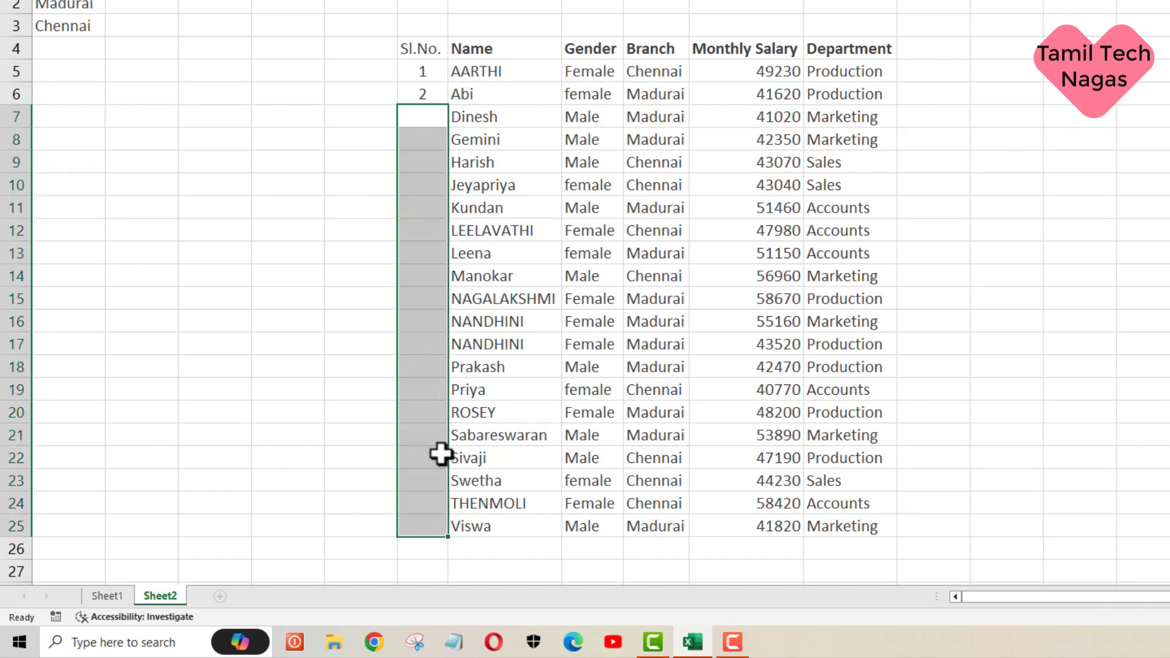
Fill the Sl.No. series from F5:F6 down to the table's last row.
{"action": "left_click_drag", "start_coordinate": [421, 72], "coordinate": [423, 95]}
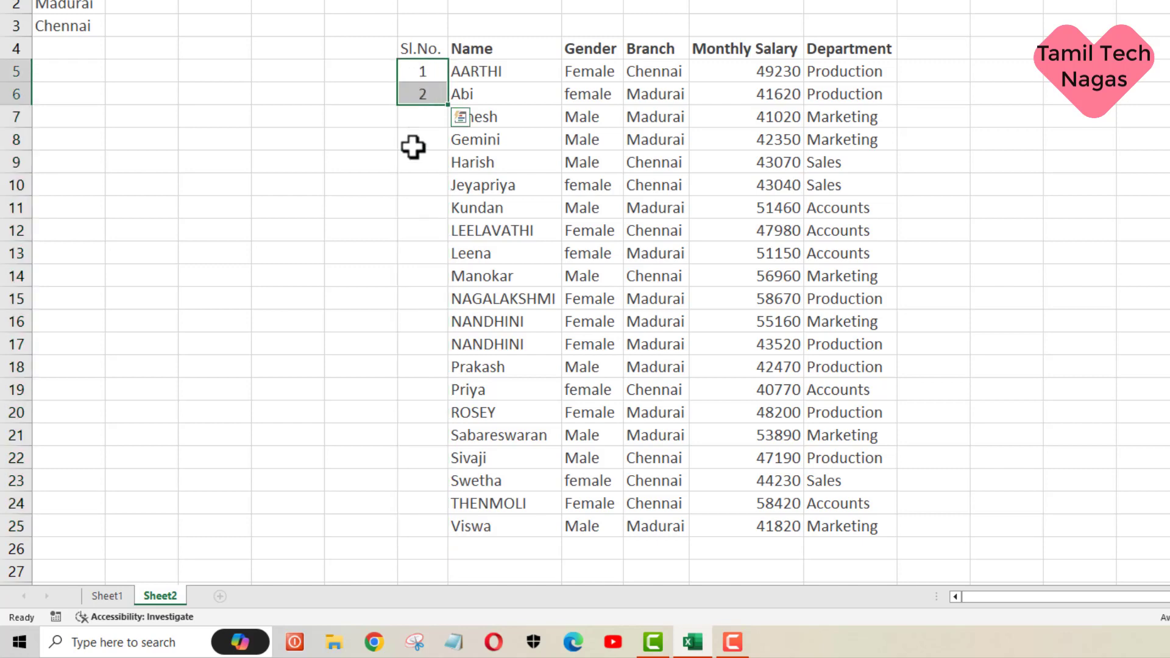
{"action": "double_click", "coordinate": [449, 107]}
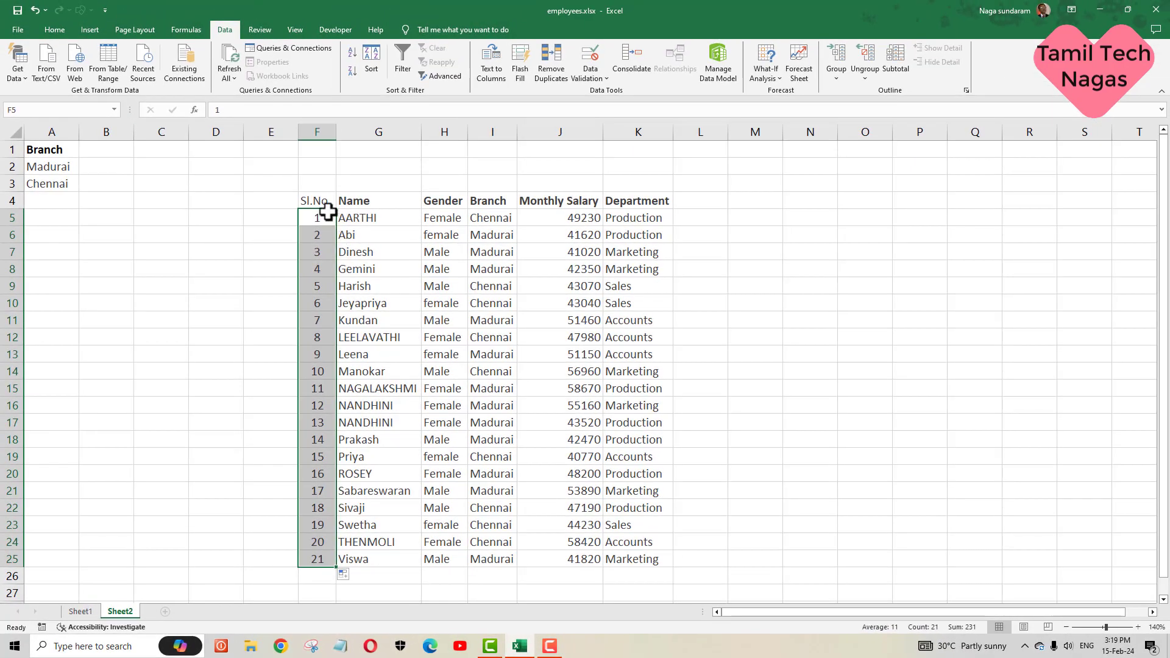
{"action": "left_click", "coordinate": [433, 67]}
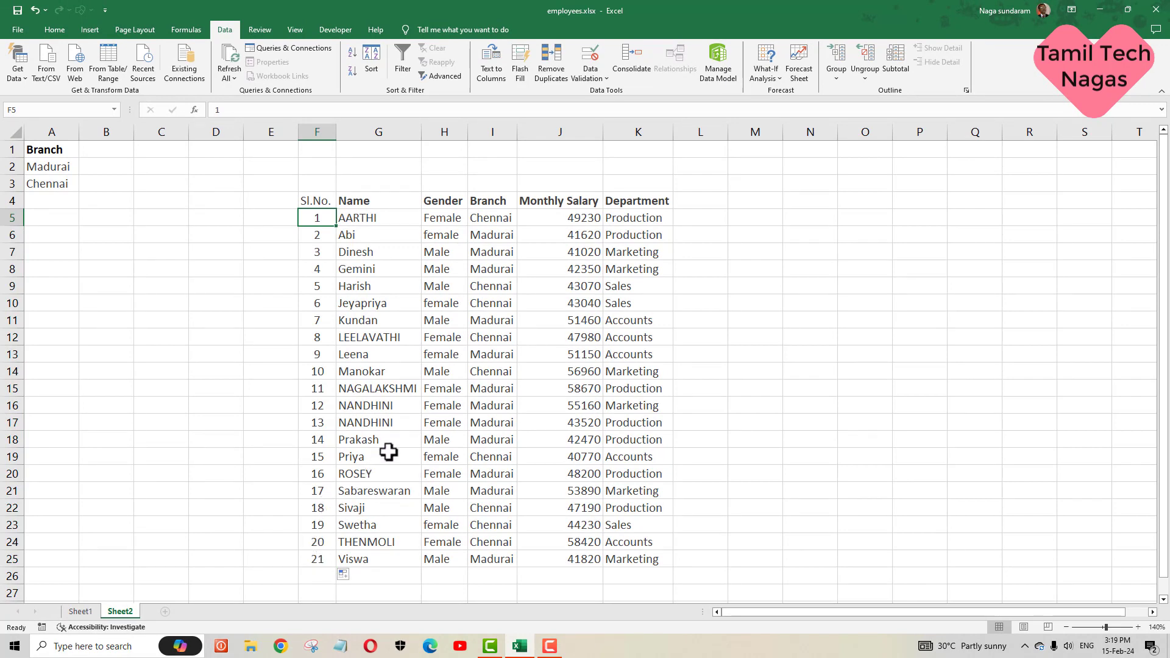
Clear the Branch criteria from A1:A3 on Sheet2.
{"action": "left_click", "coordinate": [80, 612]}
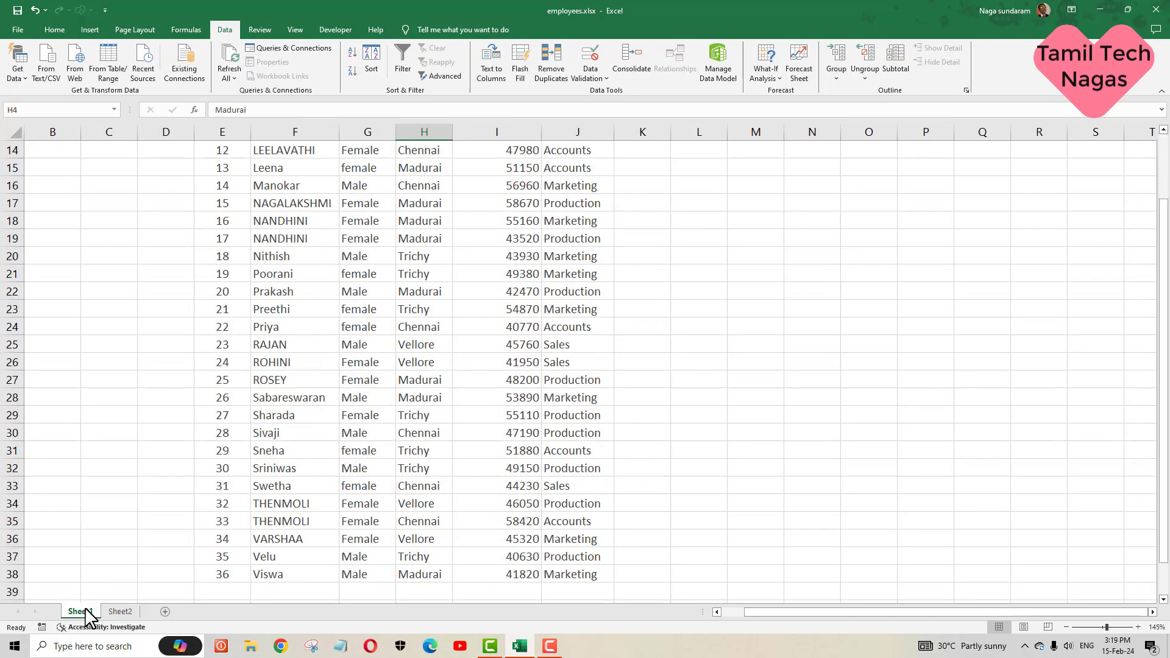
{"action": "left_click", "coordinate": [119, 612]}
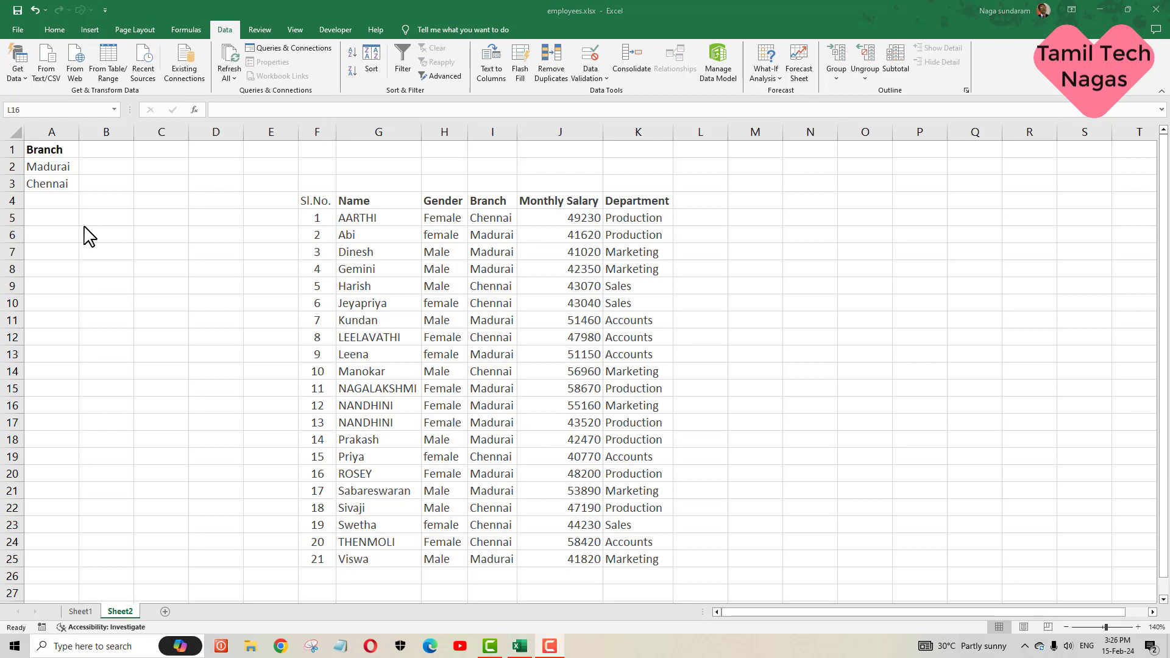
{"action": "left_click", "coordinate": [58, 155]}
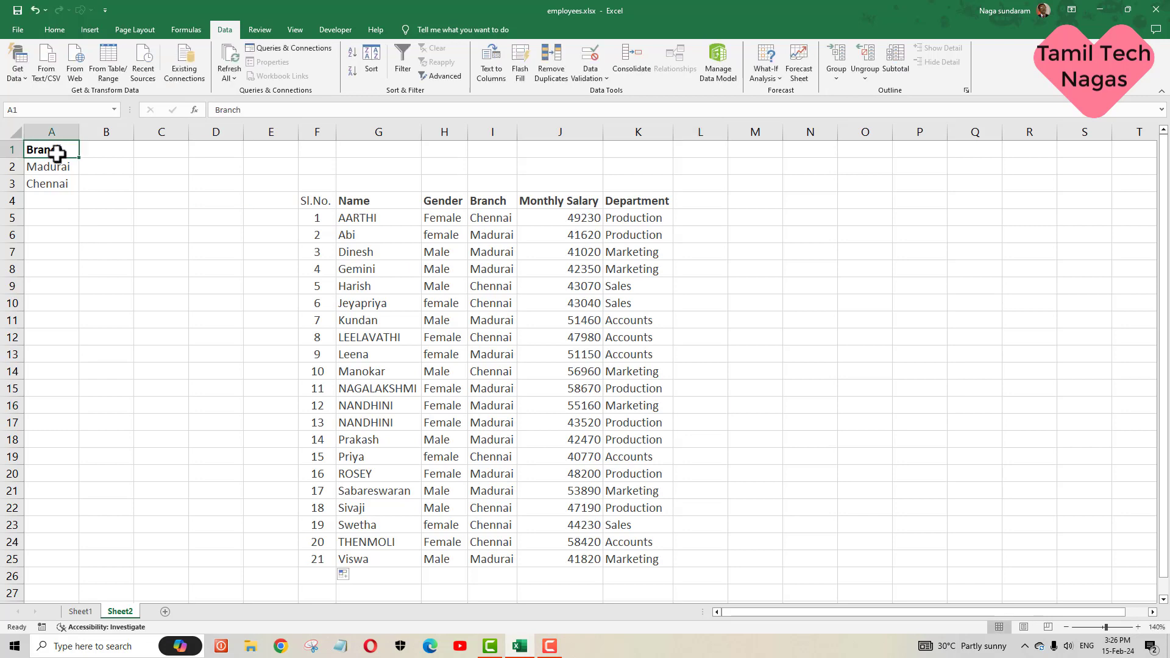
{"action": "left_click_drag", "start_coordinate": [58, 155], "coordinate": [52, 184]}
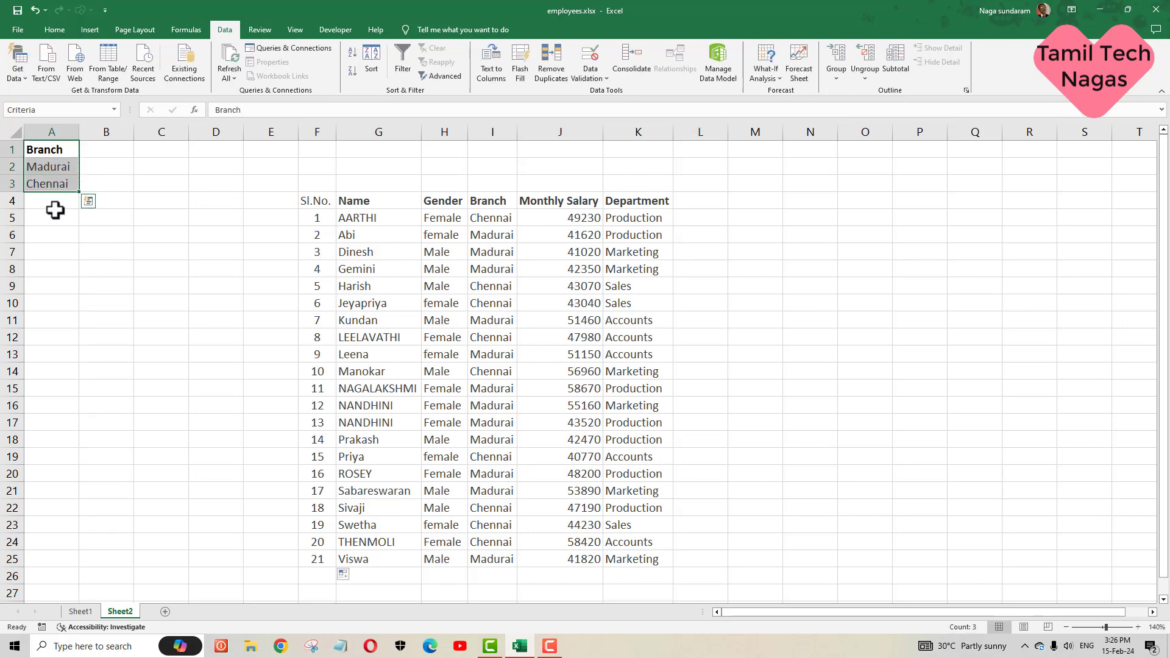
{"action": "key", "text": "Delete"}
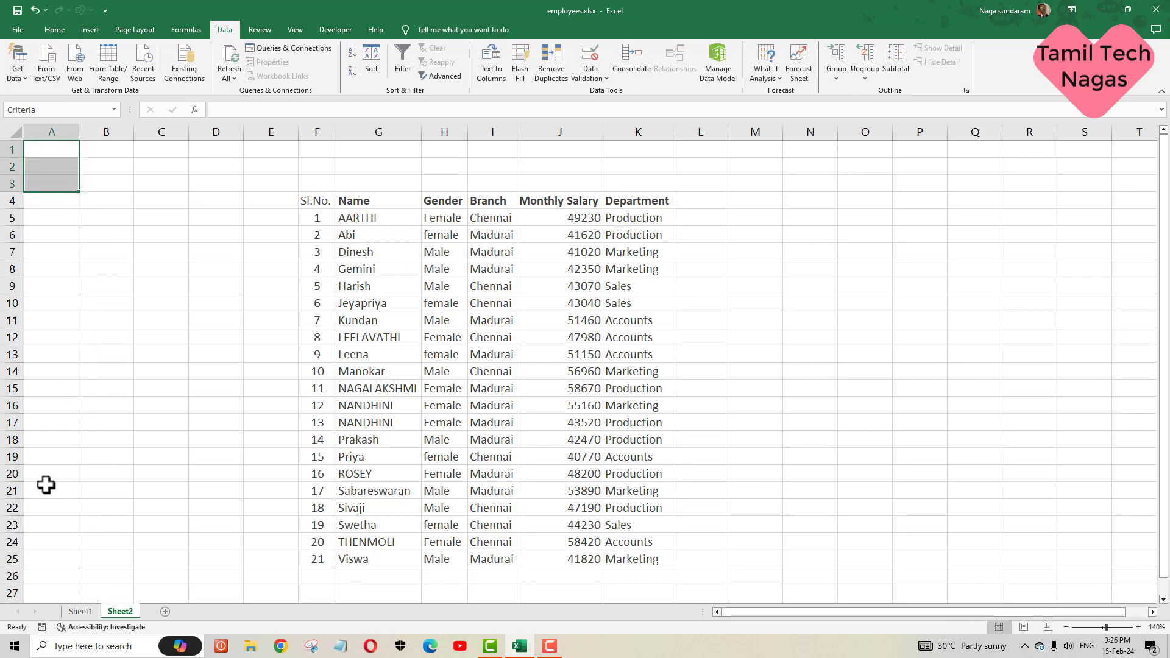
Look through the employee list on Sheet1 and return to Sheet2.
{"action": "left_click", "coordinate": [79, 611]}
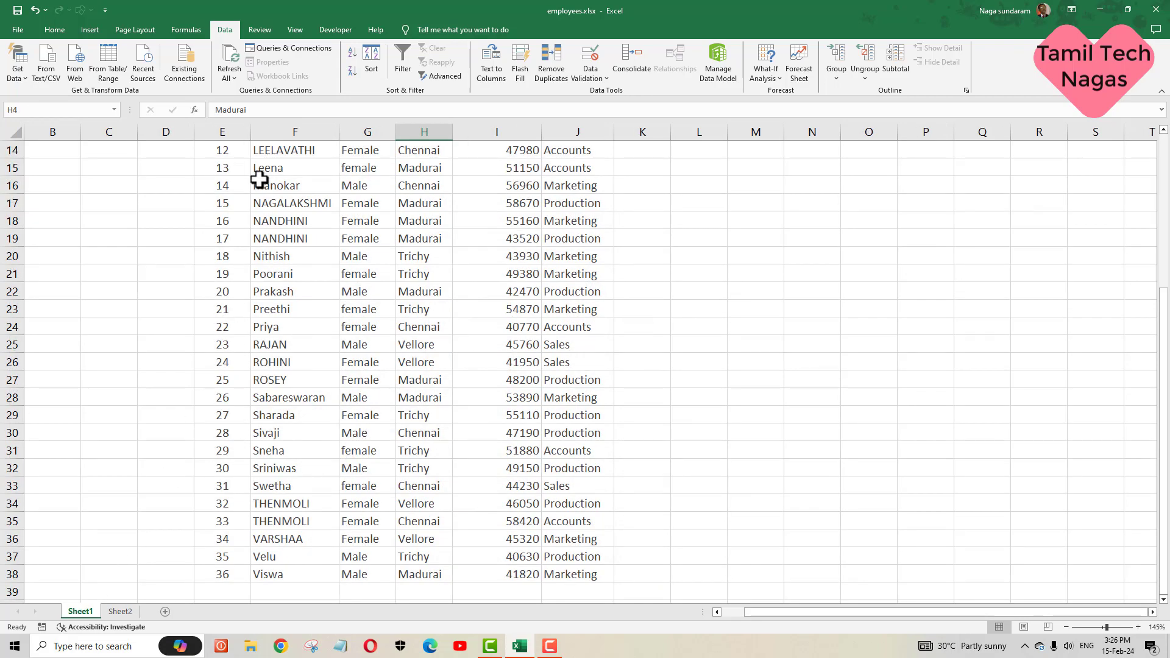
{"action": "scroll", "coordinate": [239, 195], "scroll_direction": "up", "scroll_amount": 3}
{"action": "scroll", "coordinate": [231, 226], "scroll_direction": "down", "scroll_amount": 5}
{"action": "left_click", "coordinate": [121, 612]}
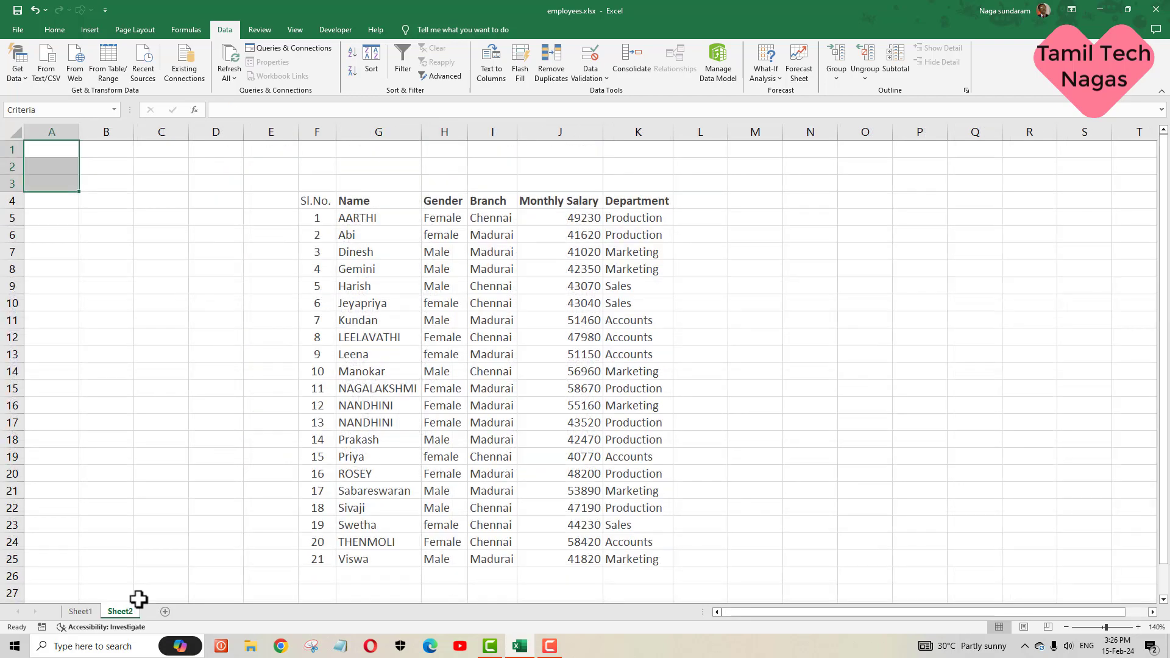